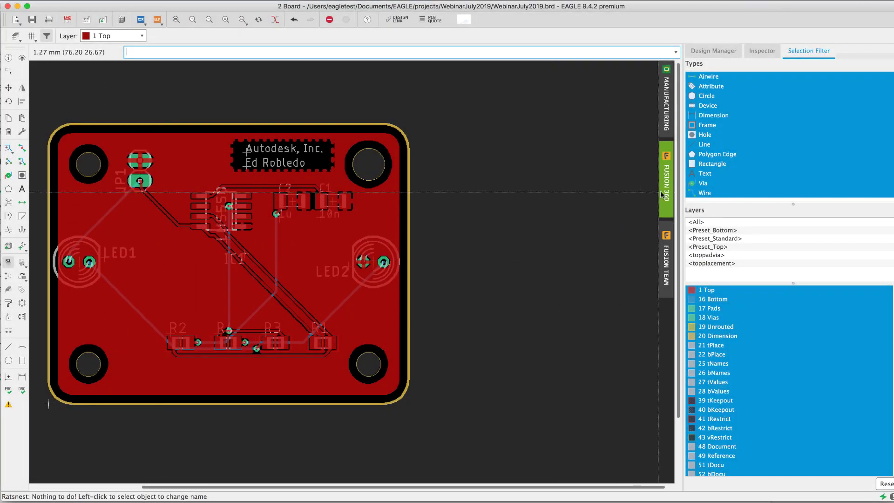
# Push the EAGLE board to Fusion 360 as WebinarJuly2019 v3 and close the Sync dialog.
pyautogui.click(667, 198)
pyautogui.click(468, 339)
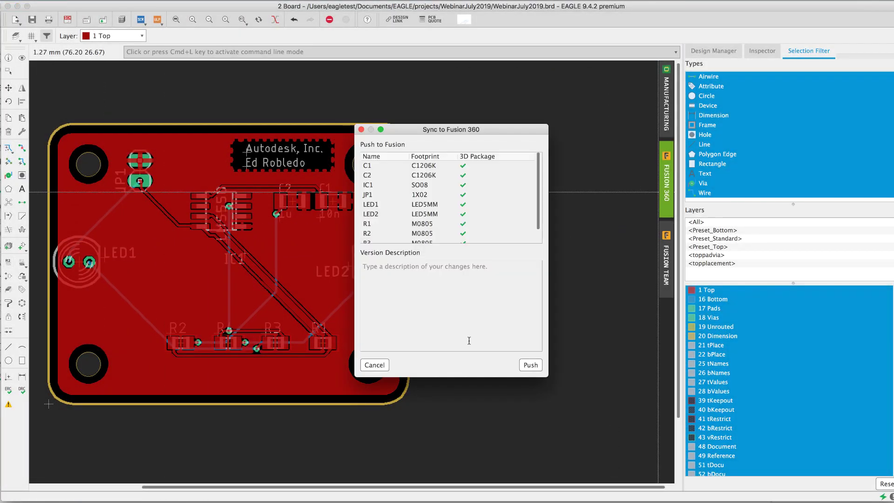
pyautogui.click(526, 368)
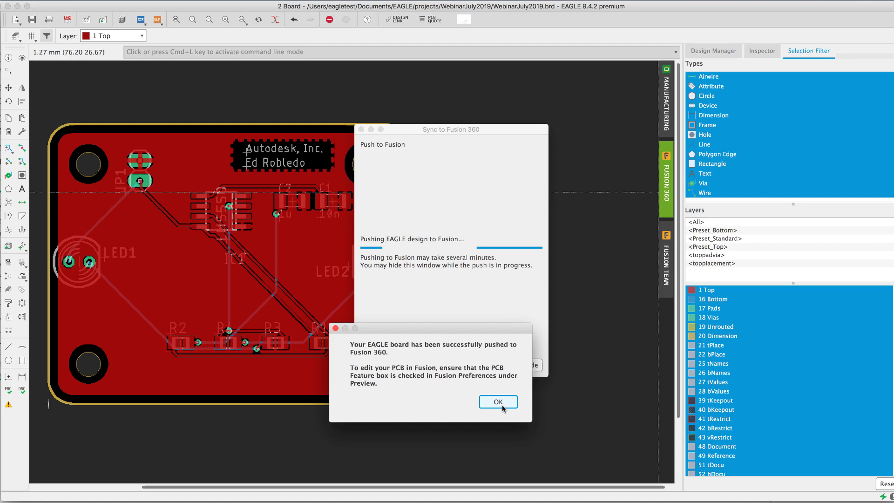
pyautogui.click(500, 401)
pyautogui.click(531, 368)
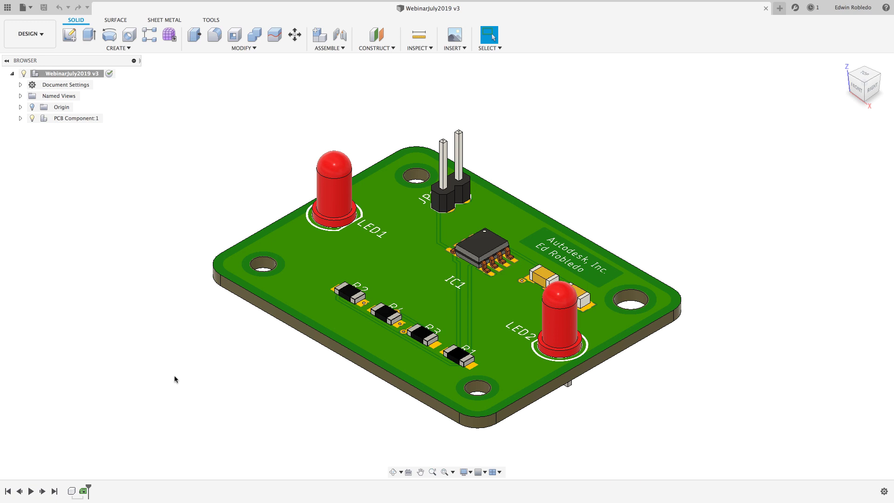
# Pan and orbit to a low side view showing the PCB's underside.
pyautogui.moveTo(260, 389); pyautogui.dragTo(254, 342, button='middle')
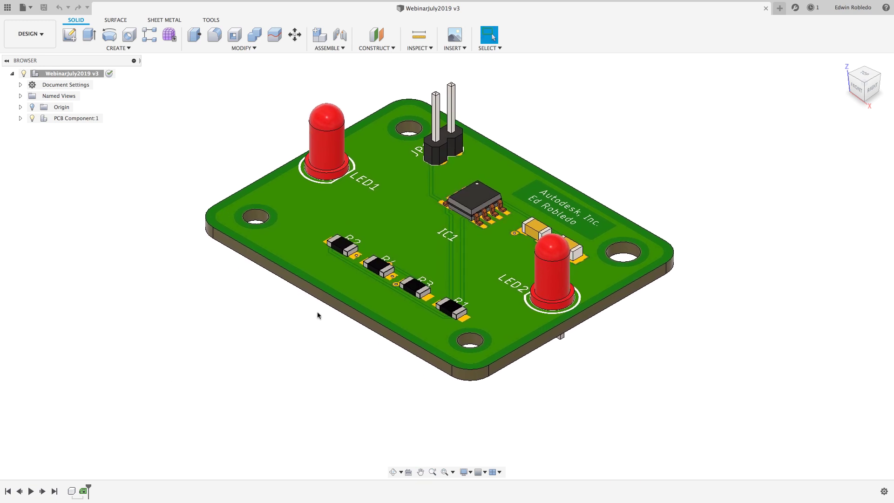
pyautogui.keyDown('shift'); pyautogui.moveTo(320, 323); pyautogui.dragTo(326, 288, button='middle'); pyautogui.keyUp('shift')
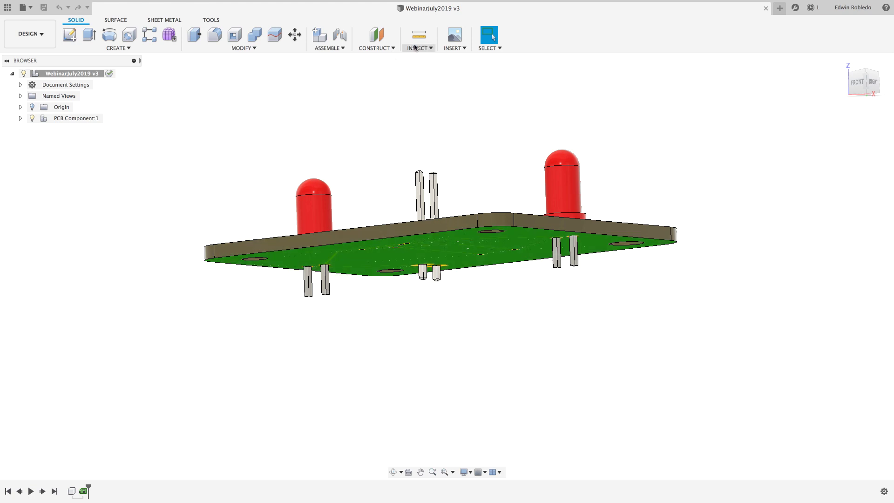
# Create an offset construction plane 8 mm below the PCB's bottom face.
pyautogui.click(391, 48)
pyautogui.click(390, 58)
pyautogui.click(464, 252)
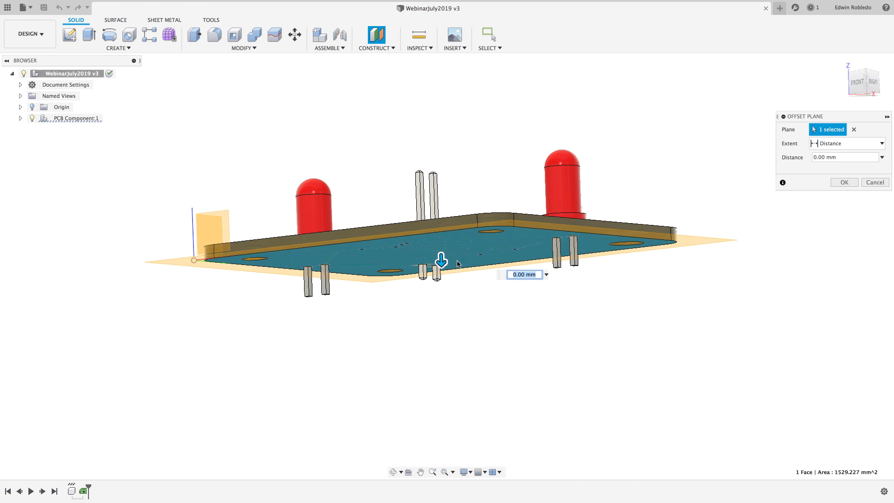
pyautogui.write('5')
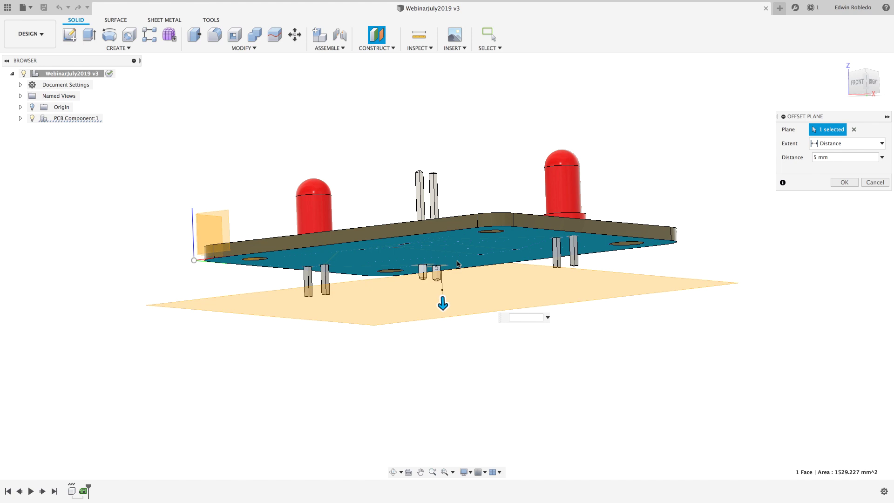
pyautogui.write('8')
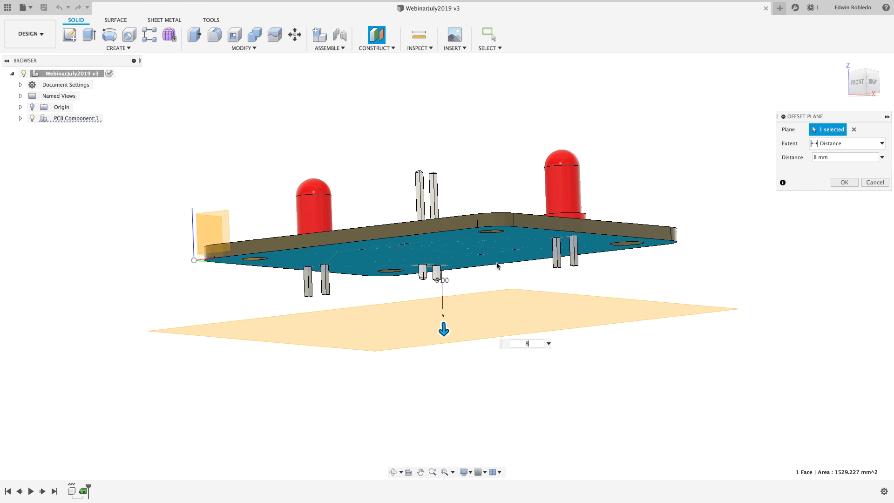
pyautogui.click(838, 184)
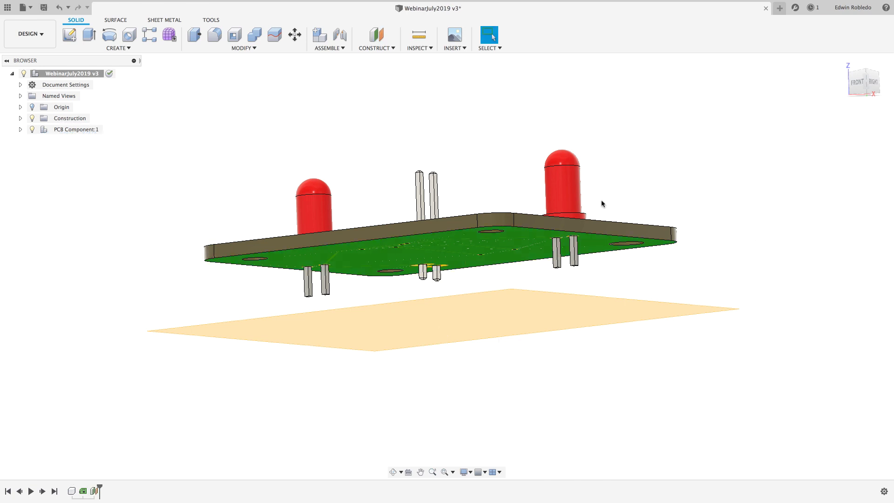
# Start a new sketch on the 8 mm offset plane.
pyautogui.click(70, 36)
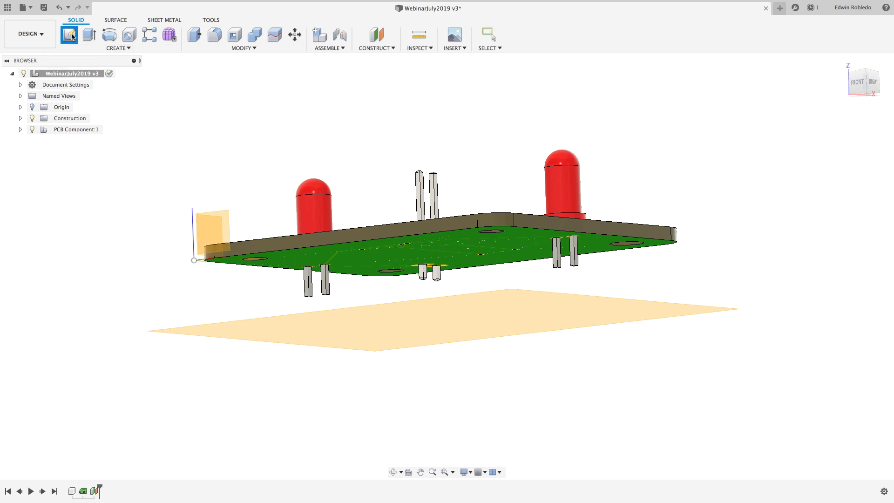
pyautogui.click(423, 327)
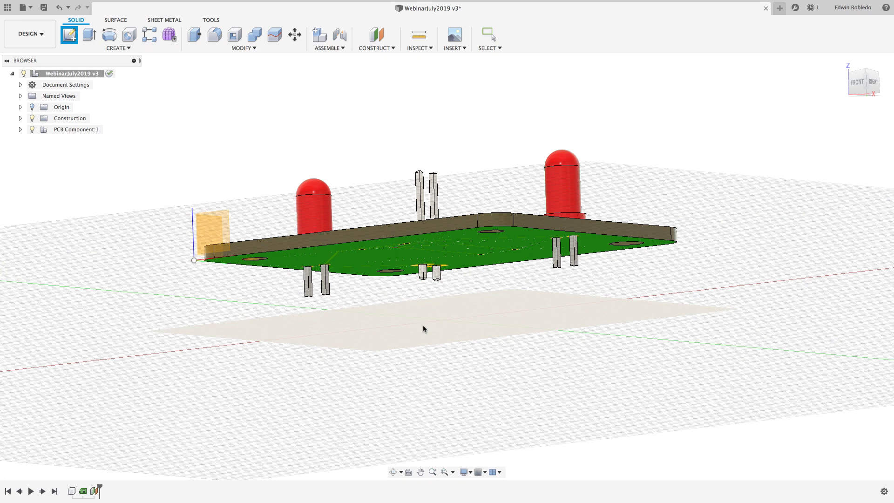
pyautogui.click(423, 326)
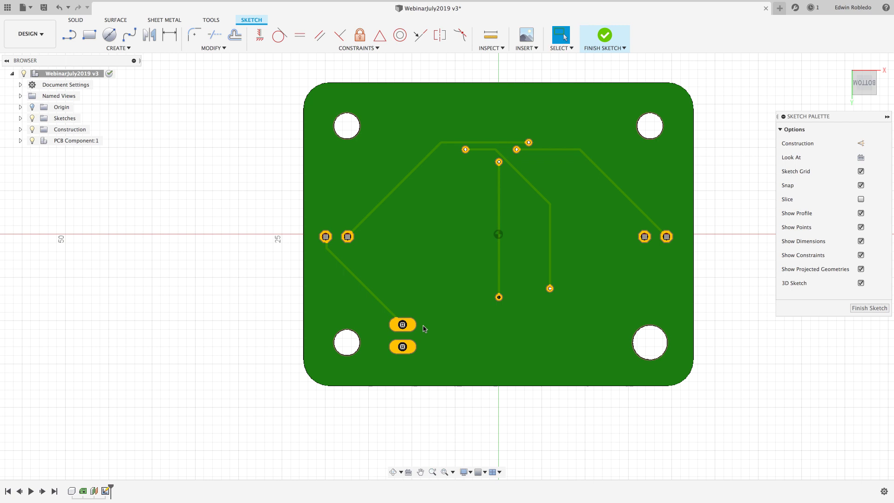
# Project the board and its four mounting holes into the sketch.
pyautogui.click(94, 49)
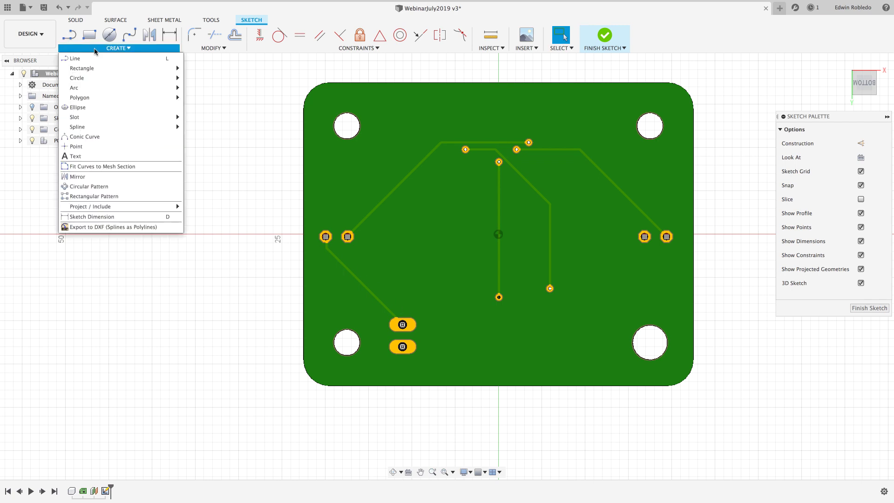
pyautogui.moveTo(172, 209)
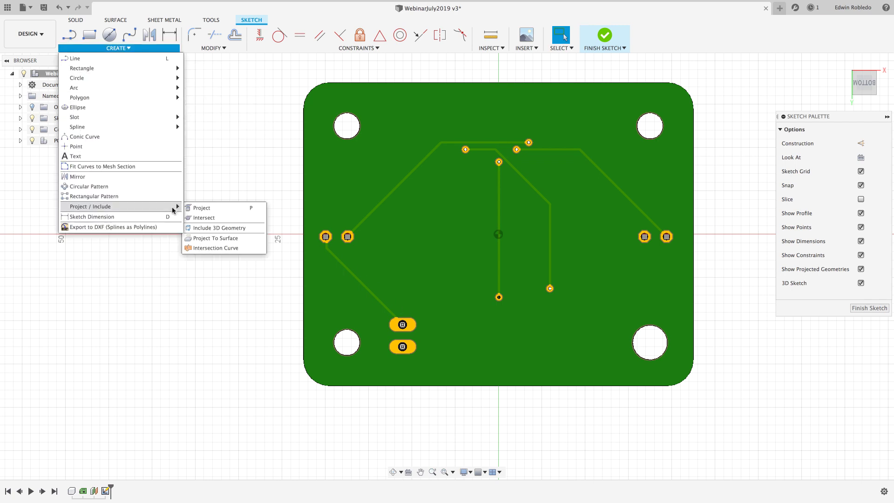
pyautogui.click(198, 208)
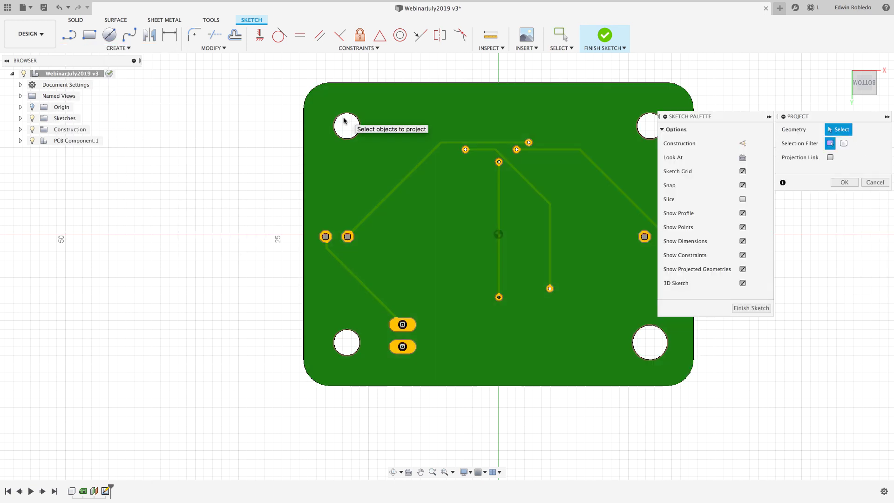
pyautogui.moveTo(344, 121); pyautogui.dragTo(241, 131, button='middle')
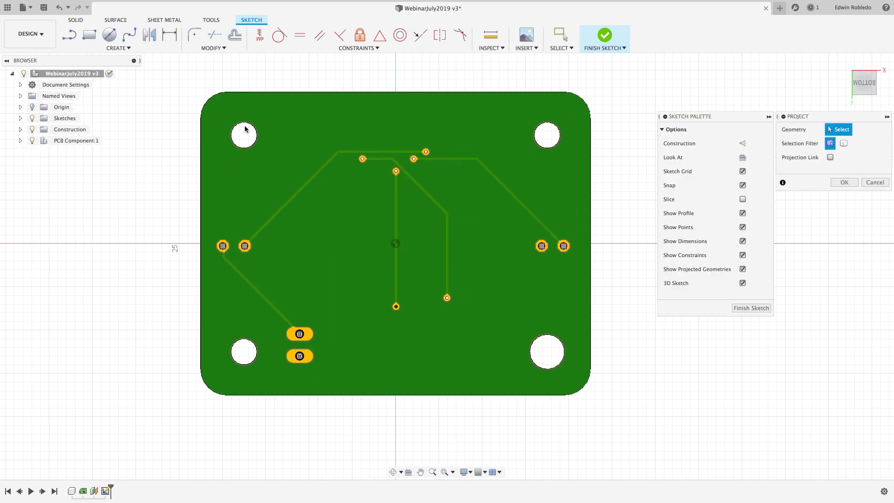
pyautogui.click(526, 128)
pyautogui.click(542, 245)
pyautogui.click(300, 356)
pyautogui.click(244, 245)
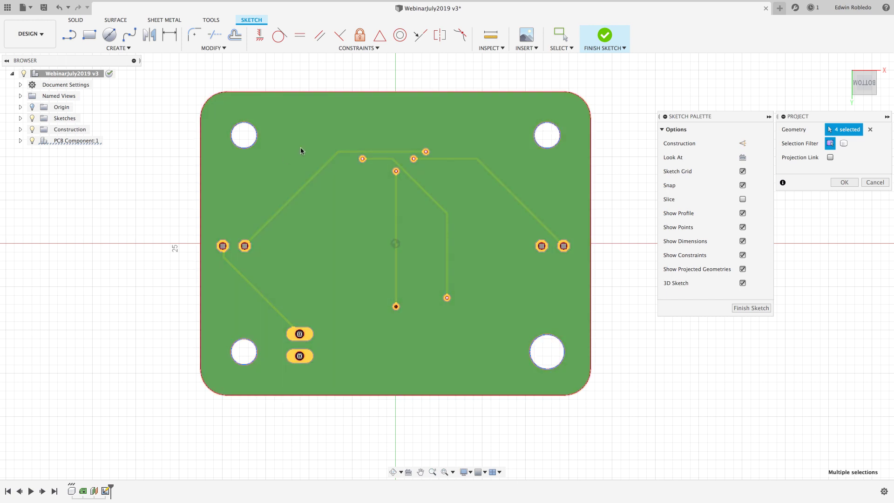
pyautogui.click(320, 93)
# Add the remaining board outline edges and corner to the projection and confirm it.
pyautogui.click(201, 196)
pyautogui.click(208, 375)
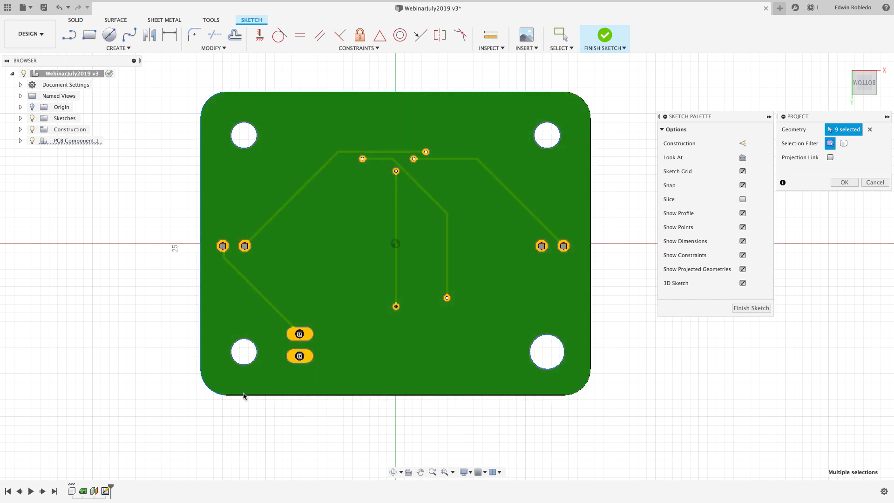
pyautogui.click(245, 395)
pyautogui.click(582, 386)
pyautogui.click(590, 326)
pyautogui.click(590, 345)
pyautogui.click(582, 100)
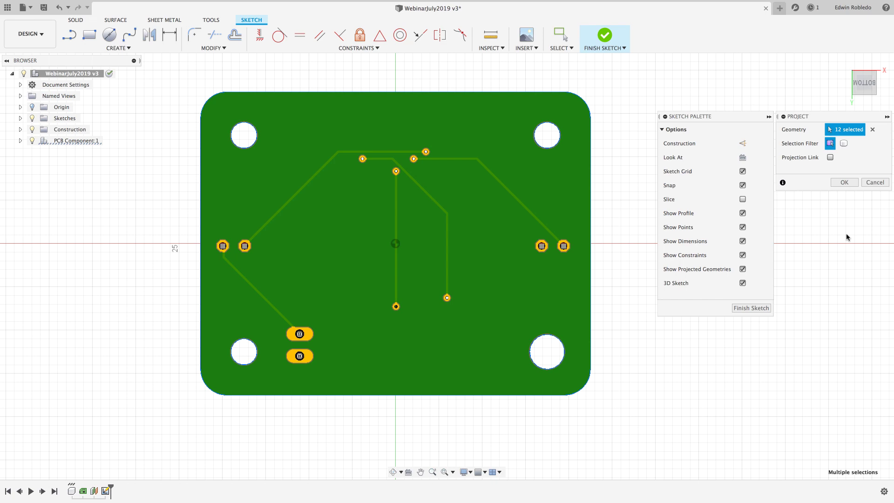
pyautogui.click(845, 182)
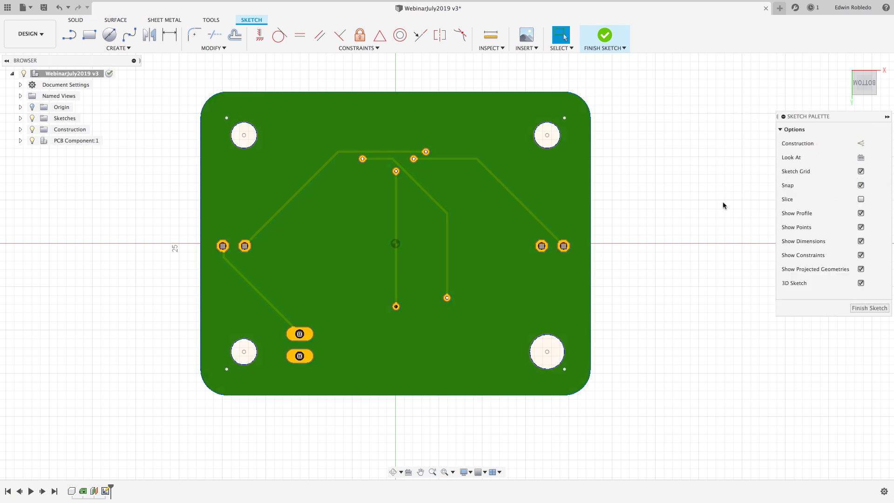
# Offset the projected board outline by -1 mm.
pyautogui.keyDown('shift'); pyautogui.moveTo(723, 206); pyautogui.dragTo(690, 291, button='middle'); pyautogui.keyUp('shift')
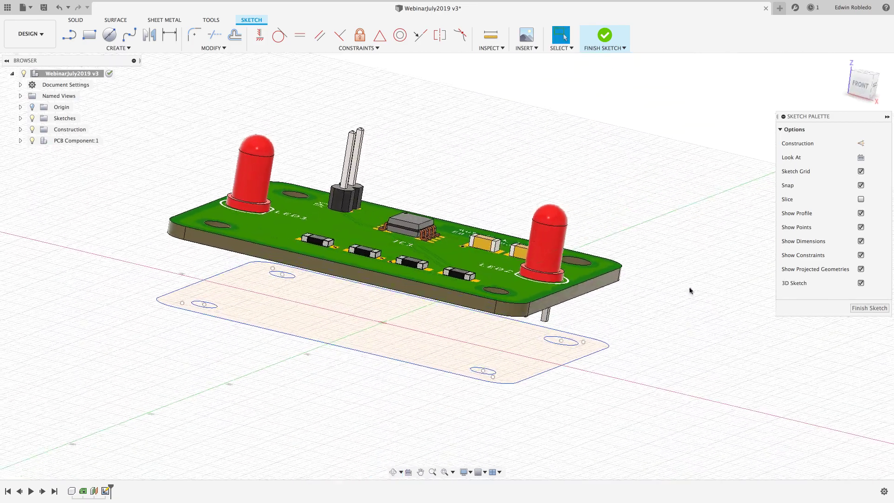
pyautogui.click(236, 36)
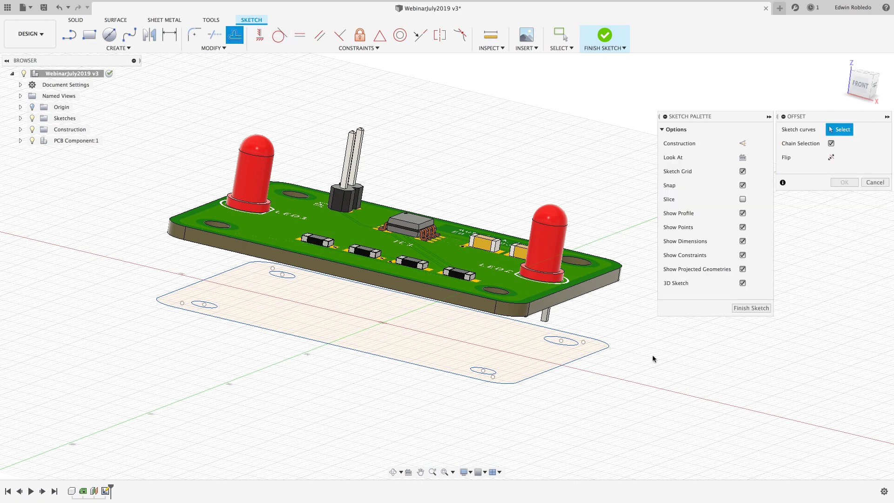
pyautogui.click(569, 363)
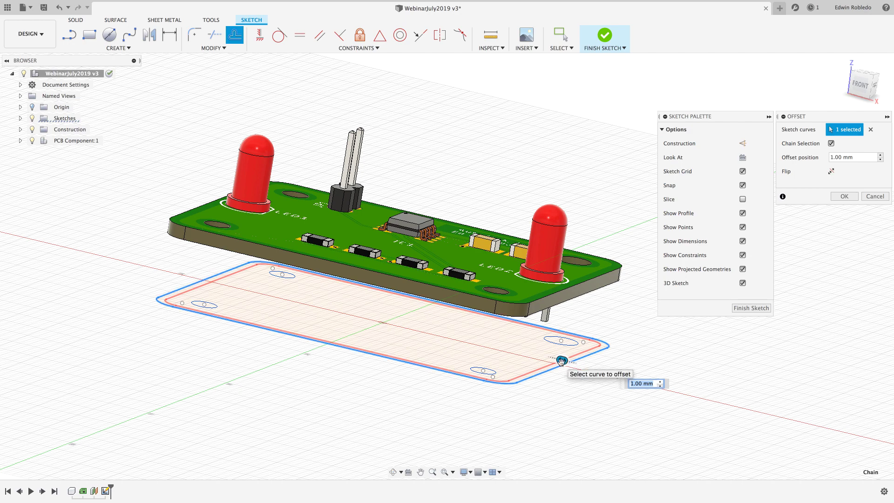
pyautogui.write('-1')
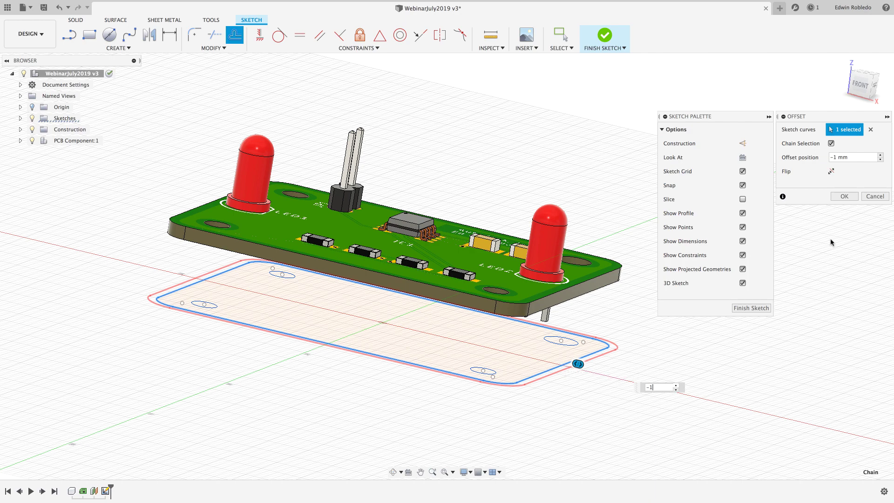
pyautogui.click(845, 200)
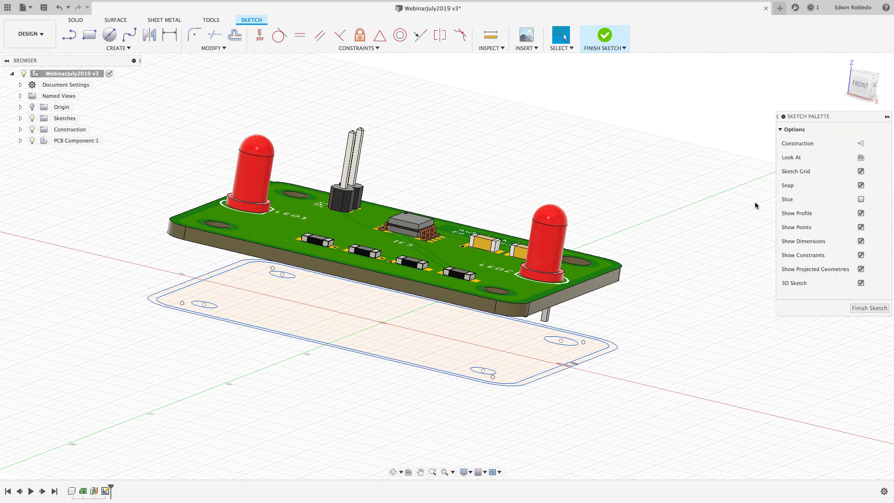
# Offset the board outline 3 mm outward (-3).
pyautogui.click(234, 36)
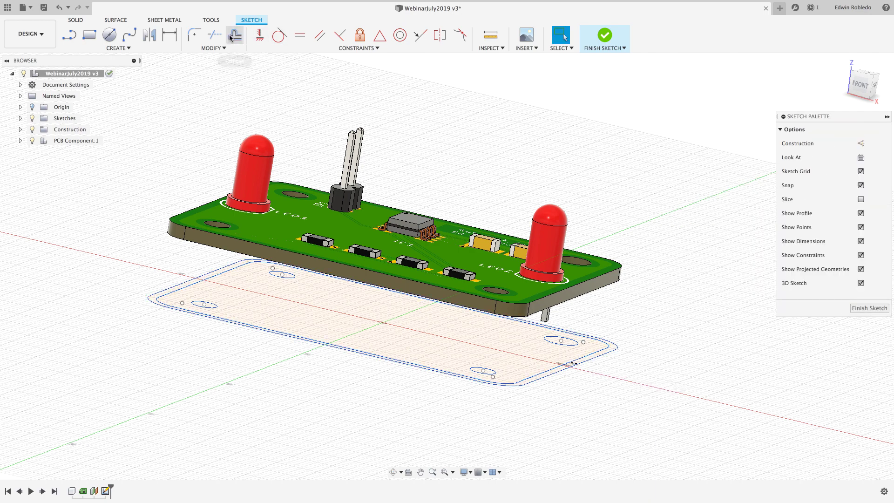
pyautogui.click(606, 343)
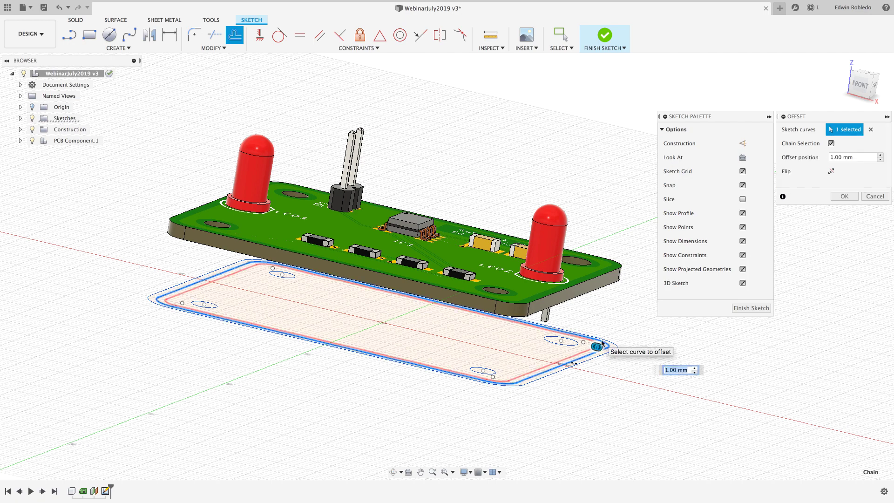
pyautogui.write('-3')
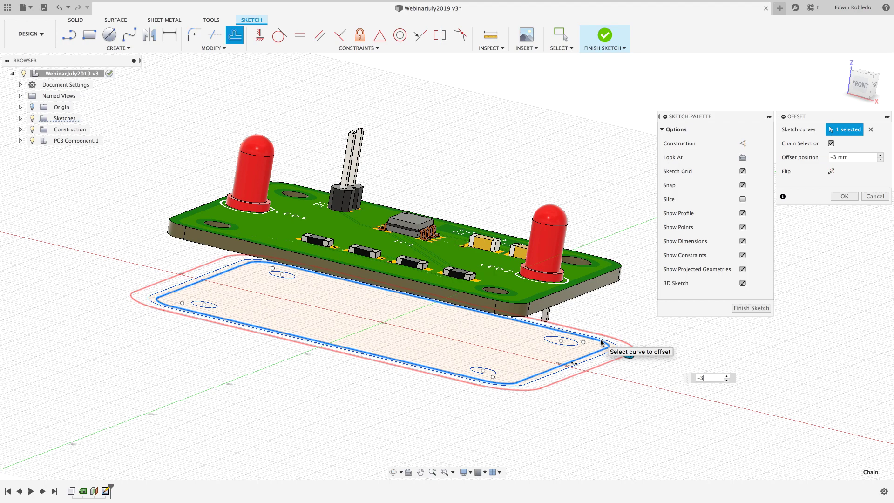
pyautogui.press('Return')
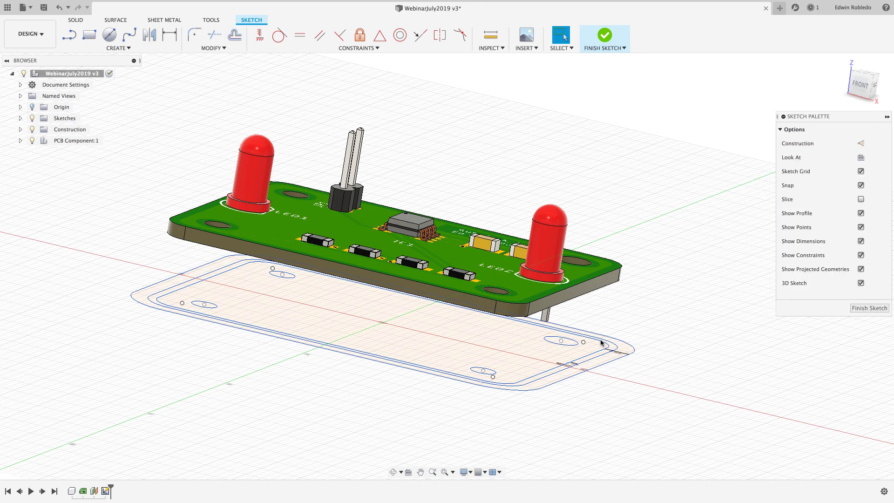
pyautogui.scroll(5, 600, 342)
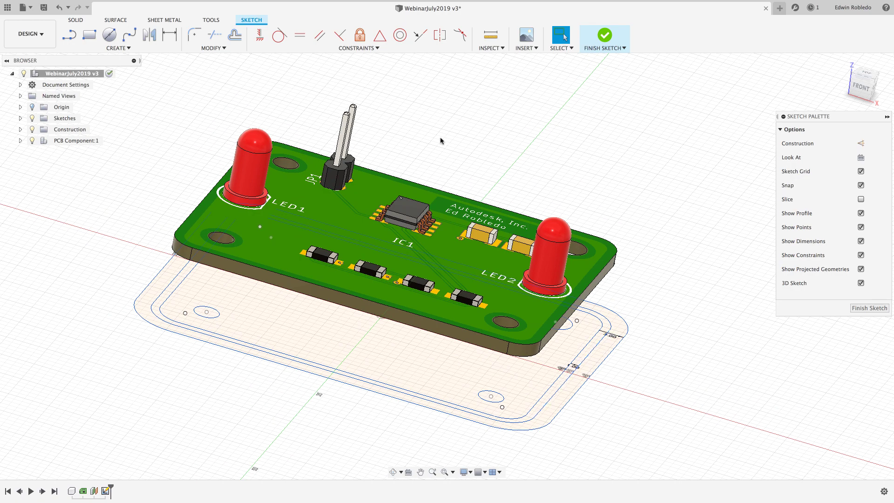
# Offset the inner outline 5 mm outward (-5).
pyautogui.click(234, 35)
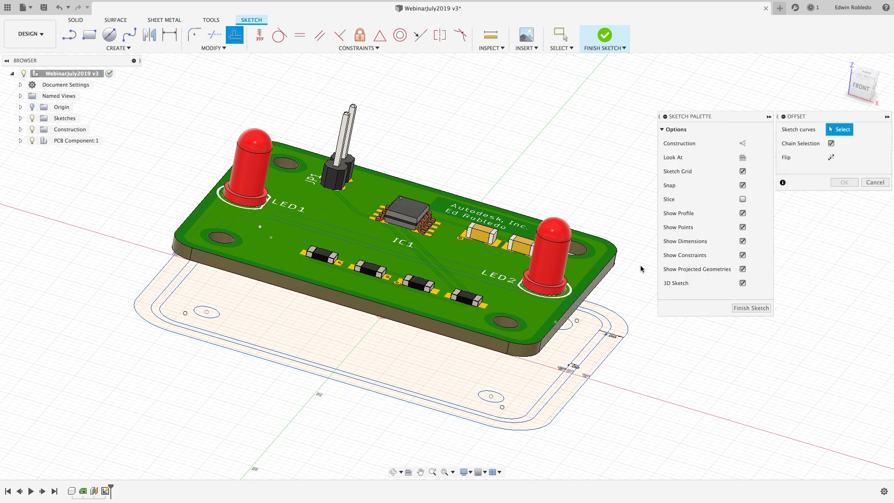
pyautogui.click(587, 347)
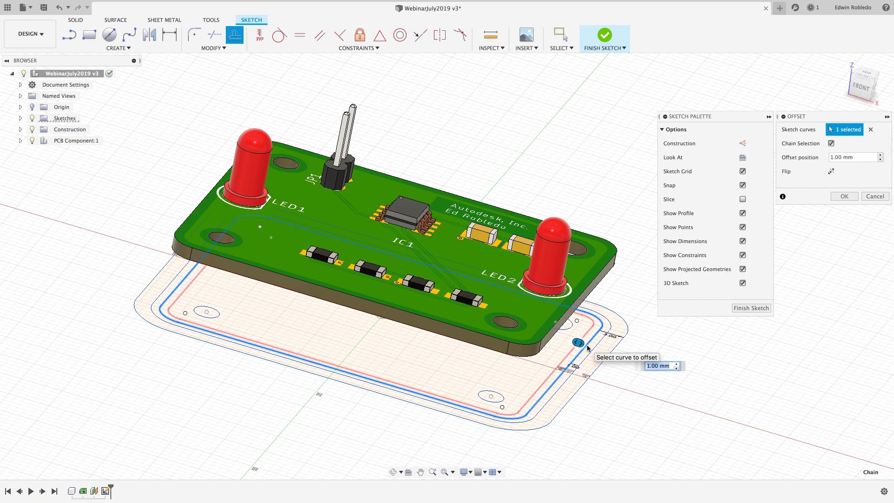
pyautogui.write('-5')
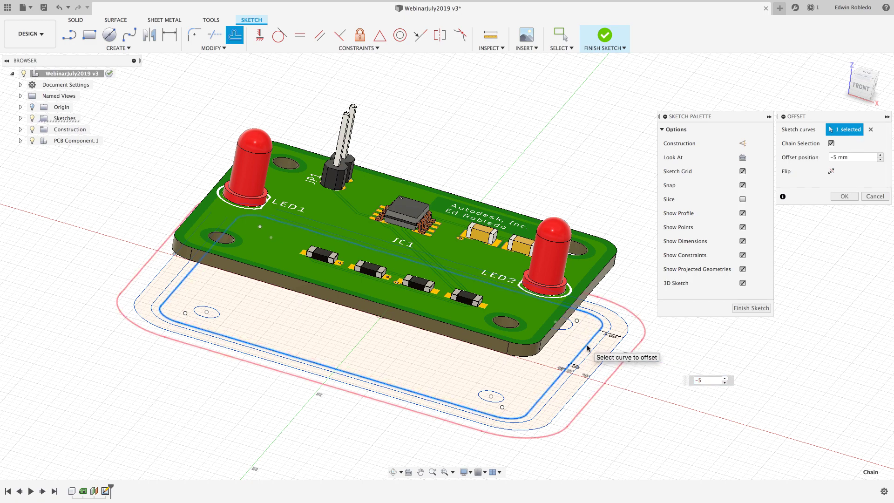
pyautogui.press('Return')
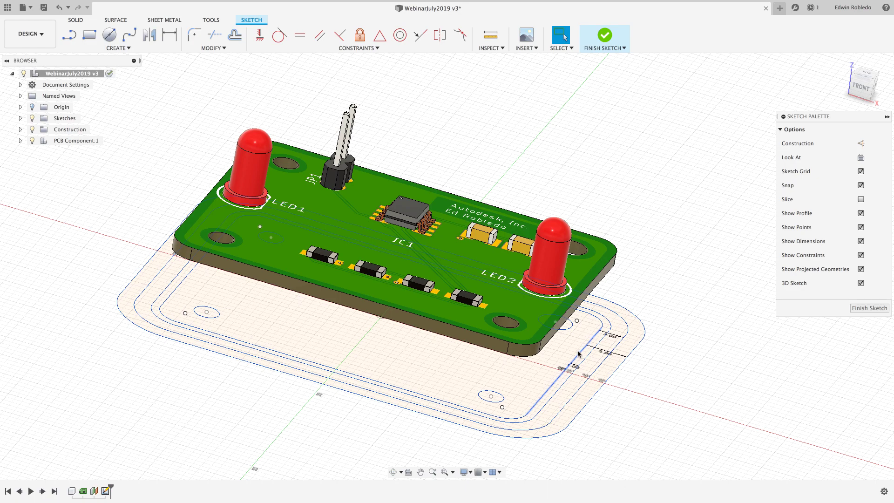
pyautogui.keyDown('shift'); pyautogui.moveTo(579, 354); pyautogui.dragTo(578, 340, button='middle'); pyautogui.keyUp('shift')
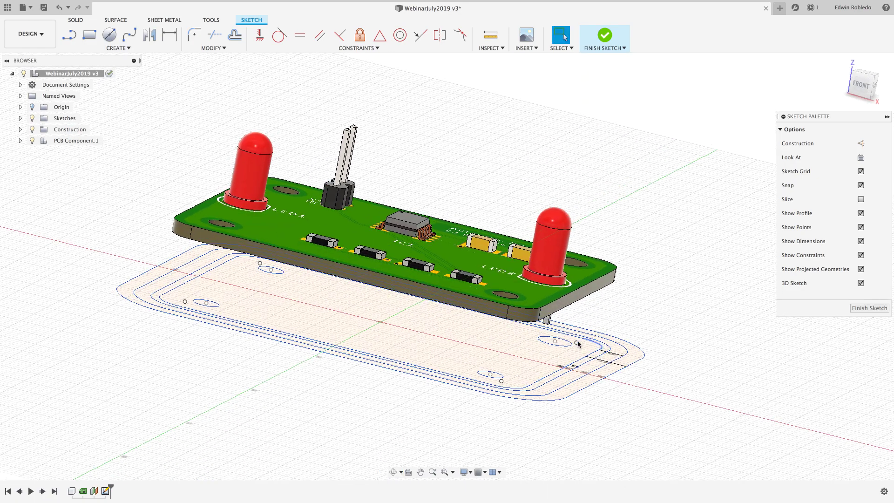
# Offset one mounting slot outline by 2 mm and finish the enclosure sketch.
pyautogui.click(234, 35)
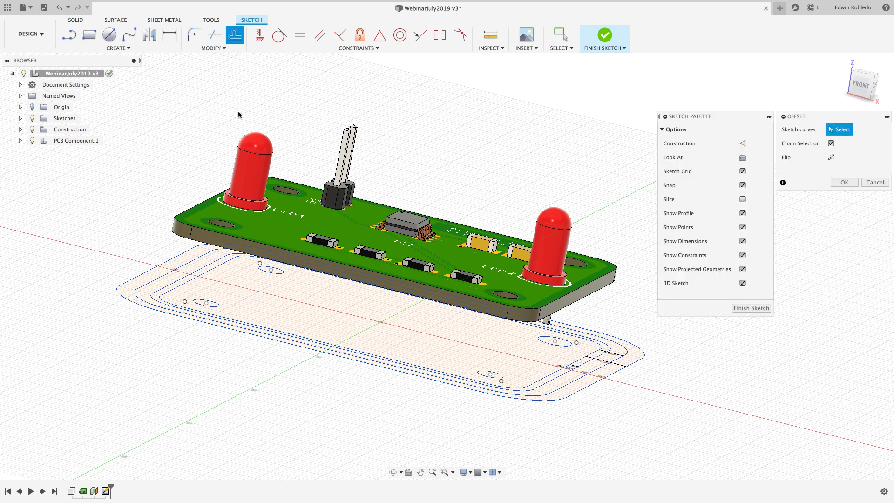
pyautogui.click(220, 305)
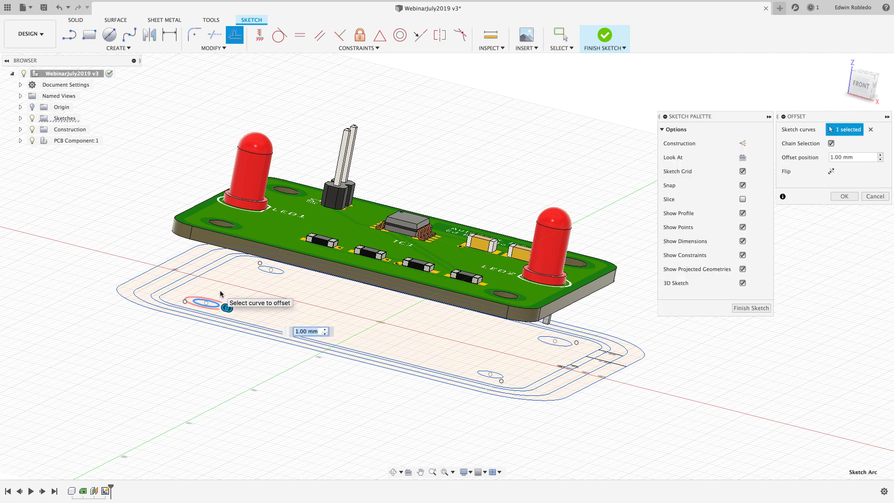
pyautogui.write('2')
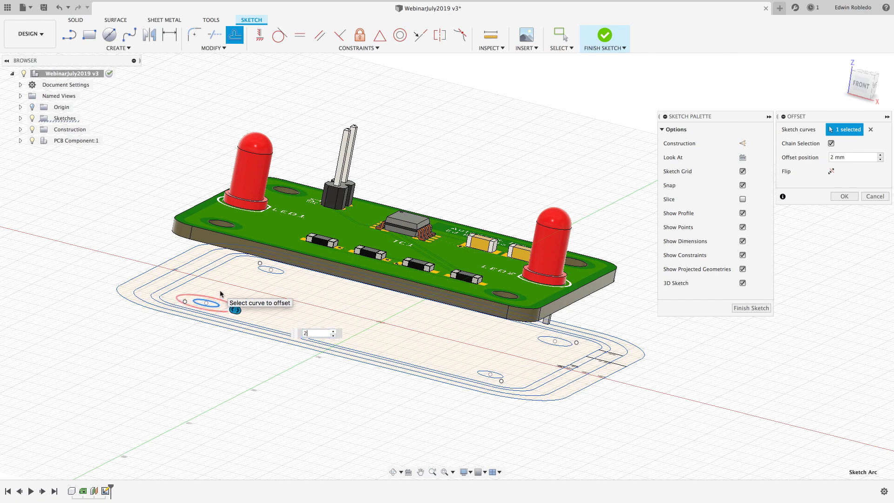
pyautogui.press('Return')
pyautogui.press('o')
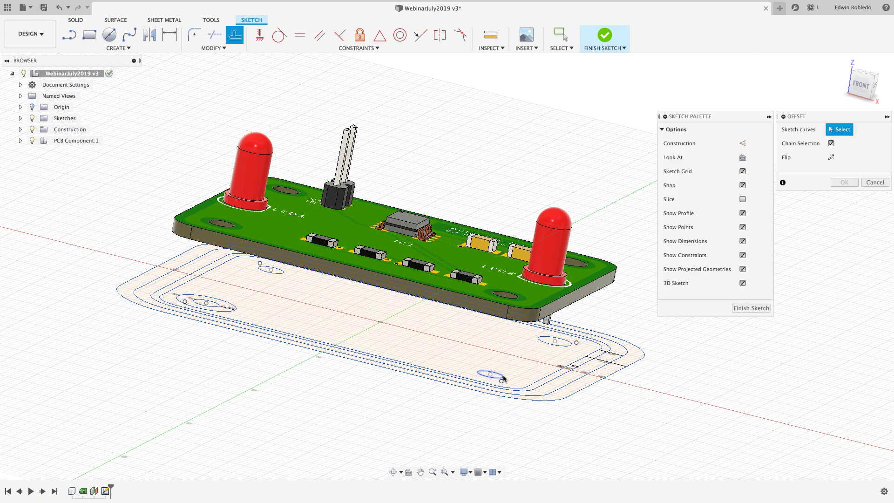
pyautogui.press('Escape')
pyautogui.keyDown('shift'); pyautogui.moveTo(340, 369); pyautogui.dragTo(781, 343, button='middle'); pyautogui.keyUp('shift')
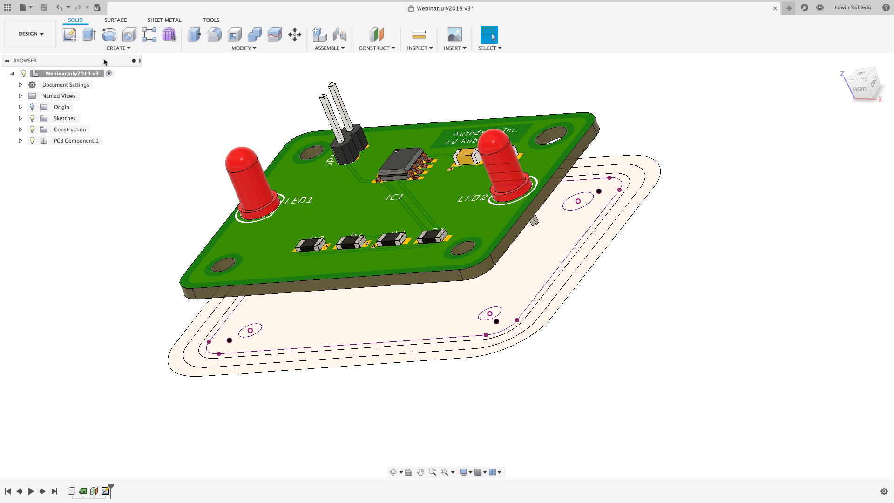
# Extrude a small hole circle up to the board's underside, -9.57 mm.
pyautogui.click(90, 38)
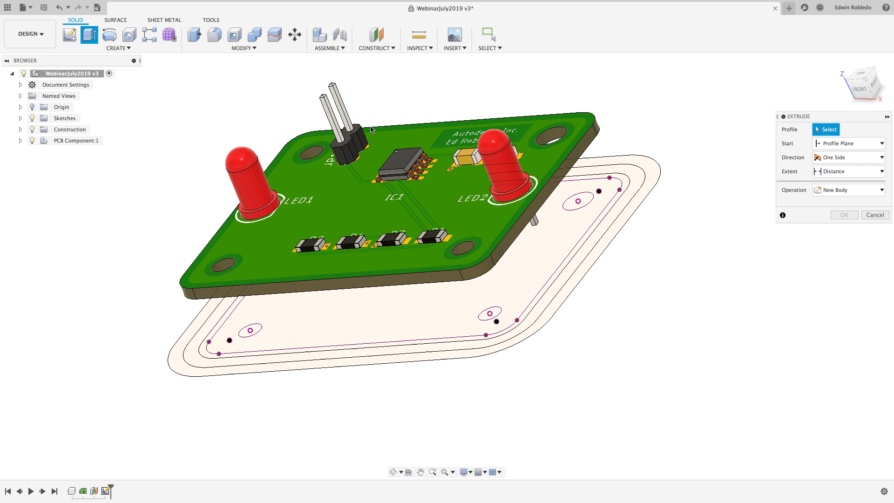
pyautogui.click(585, 203)
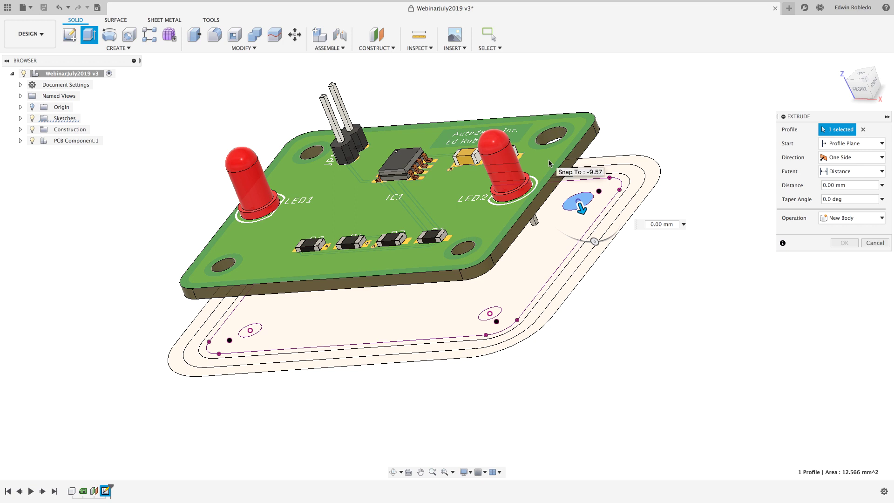
pyautogui.click(550, 163)
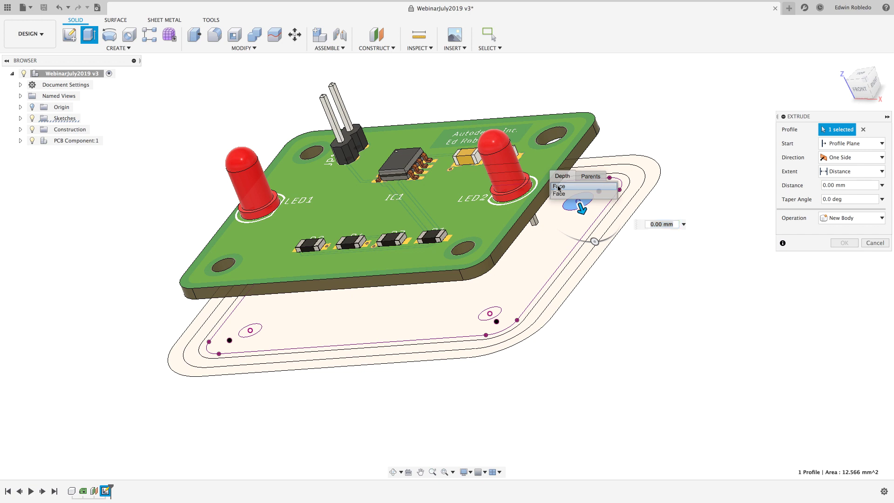
pyautogui.click(559, 187)
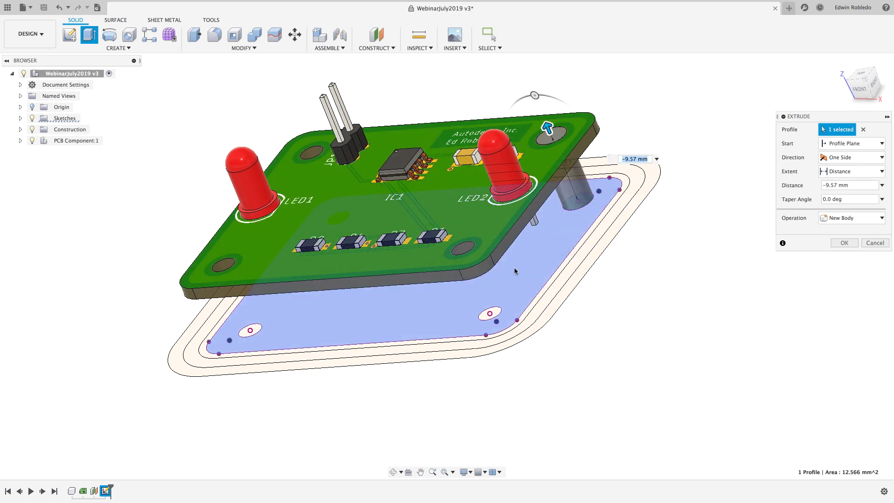
# Select all four hole circles and commit the 9.57 mm standoff extrusions.
pyautogui.click(490, 314)
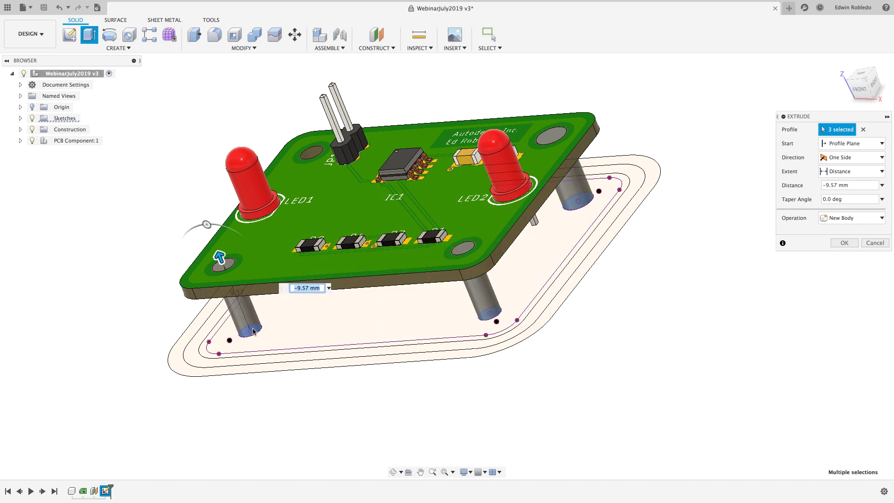
pyautogui.keyDown('shift'); pyautogui.moveTo(253, 332); pyautogui.dragTo(314, 335, button='middle'); pyautogui.keyUp('shift')
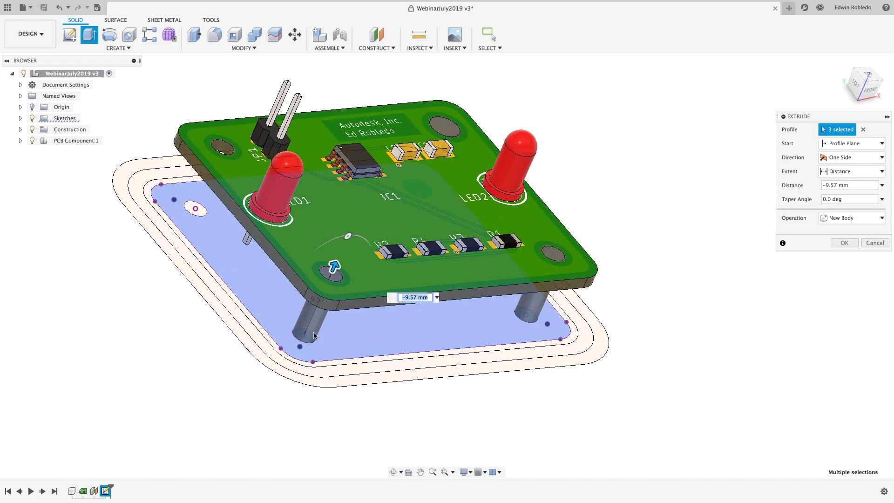
pyautogui.click(201, 212)
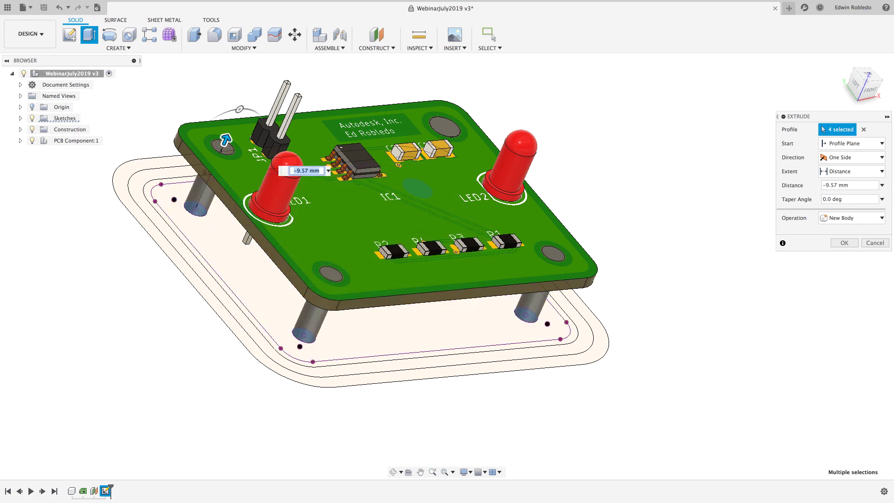
pyautogui.press('Return')
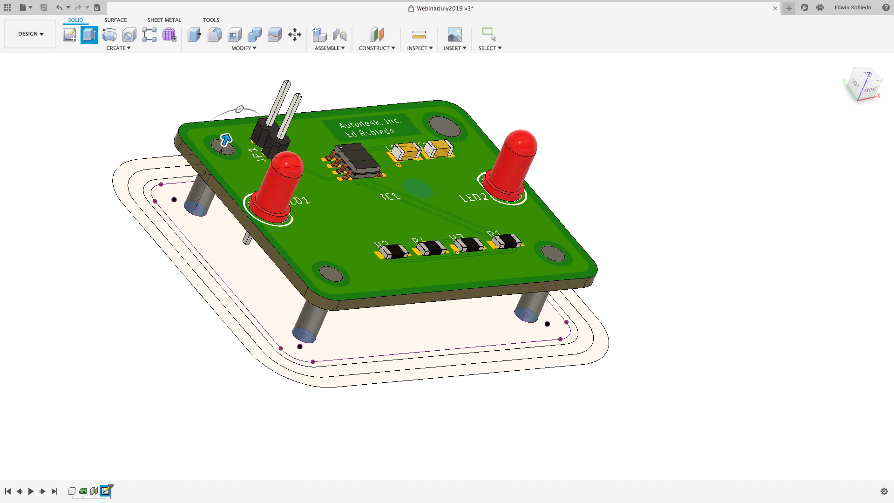